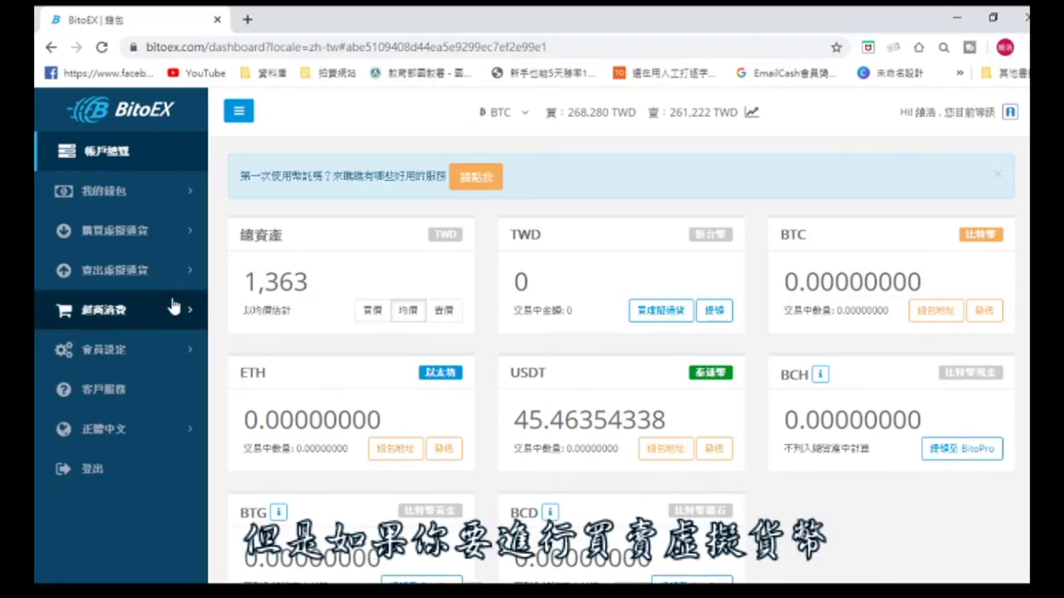
Open the 帳戶總覽 dashboard showing 1,363 TWD total assets and 45.46354338 USDT
{"action": "left_click", "coordinate": [178, 350]}
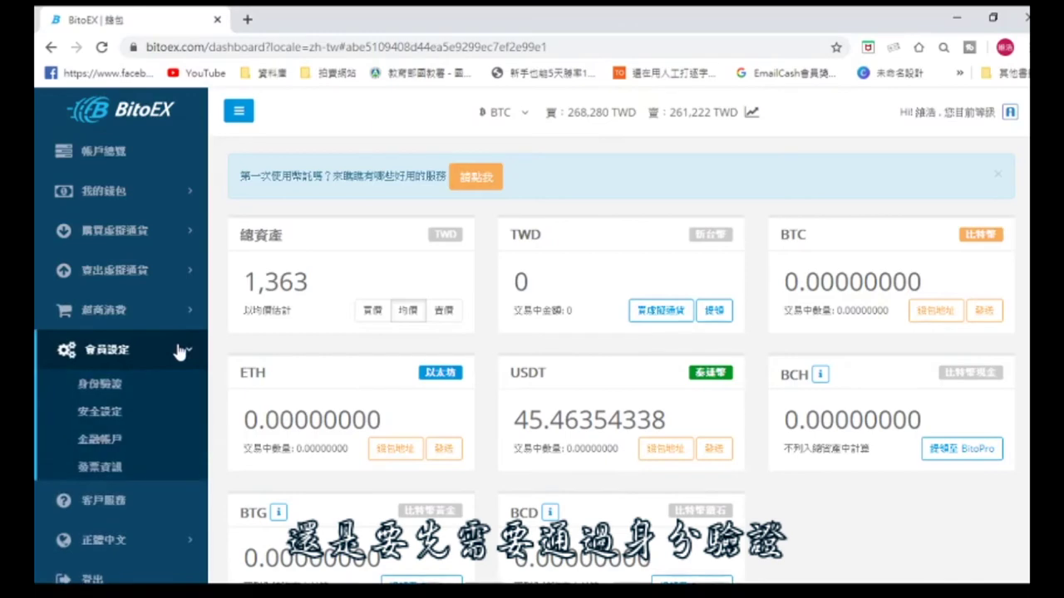
{"action": "left_click", "coordinate": [112, 391]}
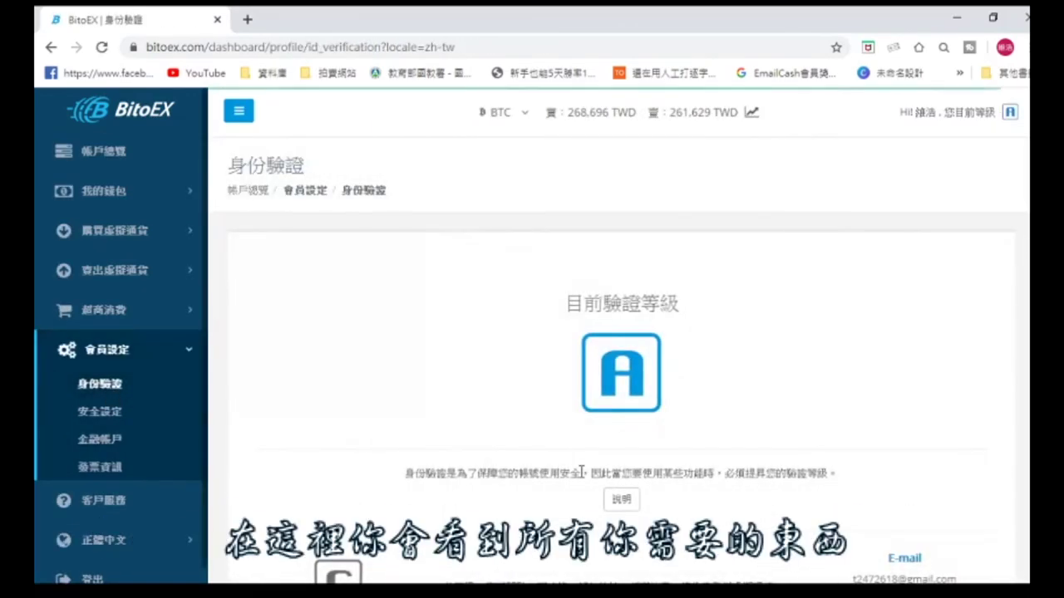
{"action": "scroll", "coordinate": [582, 479], "scroll_direction": "down", "scroll_amount": 3}
{"action": "scroll", "coordinate": [582, 480], "scroll_direction": "down", "scroll_amount": 2}
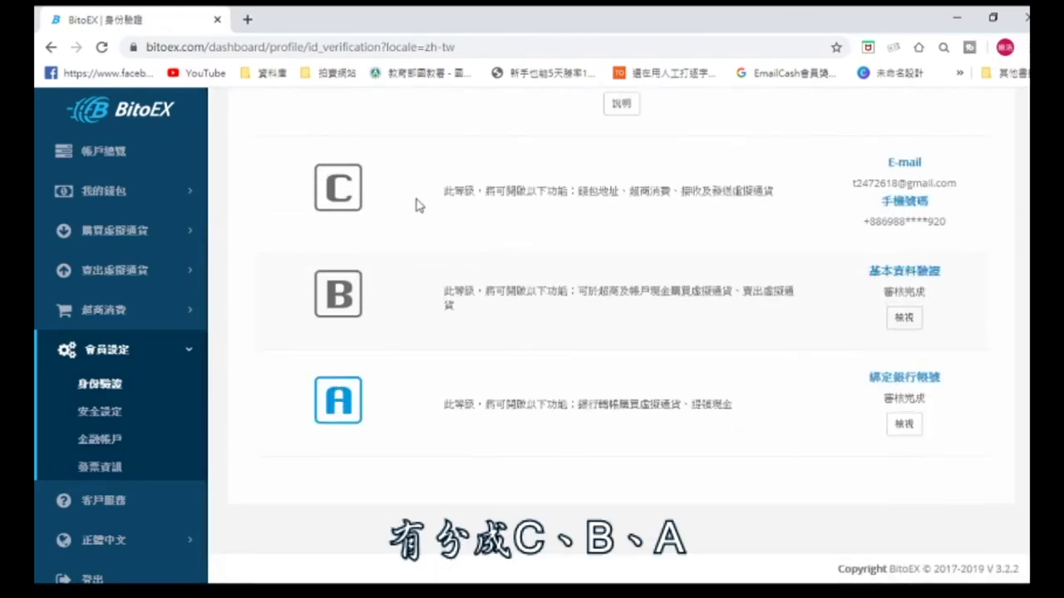
{"action": "scroll", "coordinate": [466, 416], "scroll_direction": "up", "scroll_amount": 1}
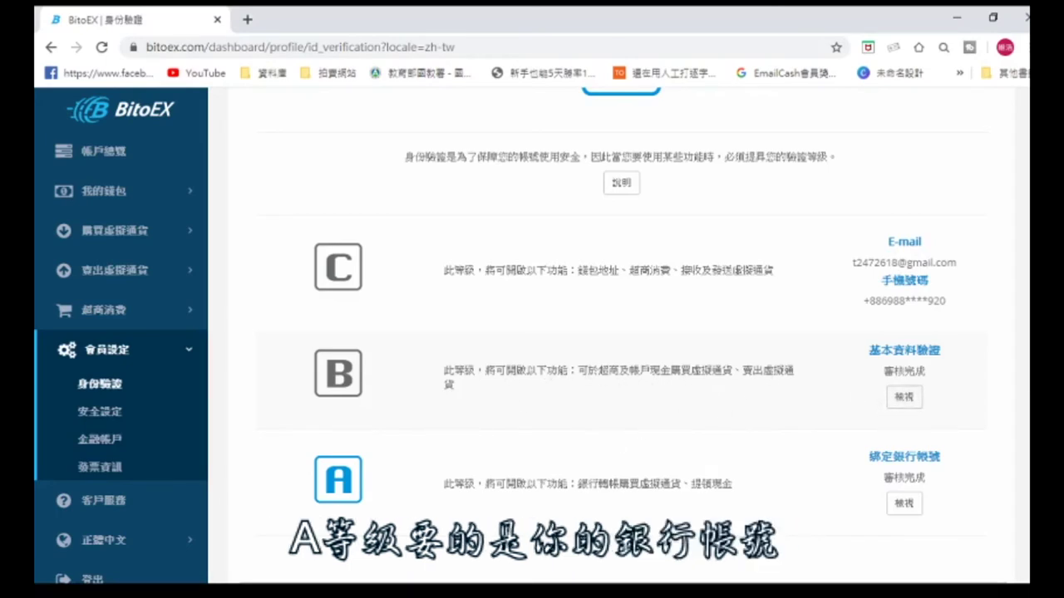
{"action": "scroll", "coordinate": [1024, 301], "scroll_direction": "up", "scroll_amount": 2}
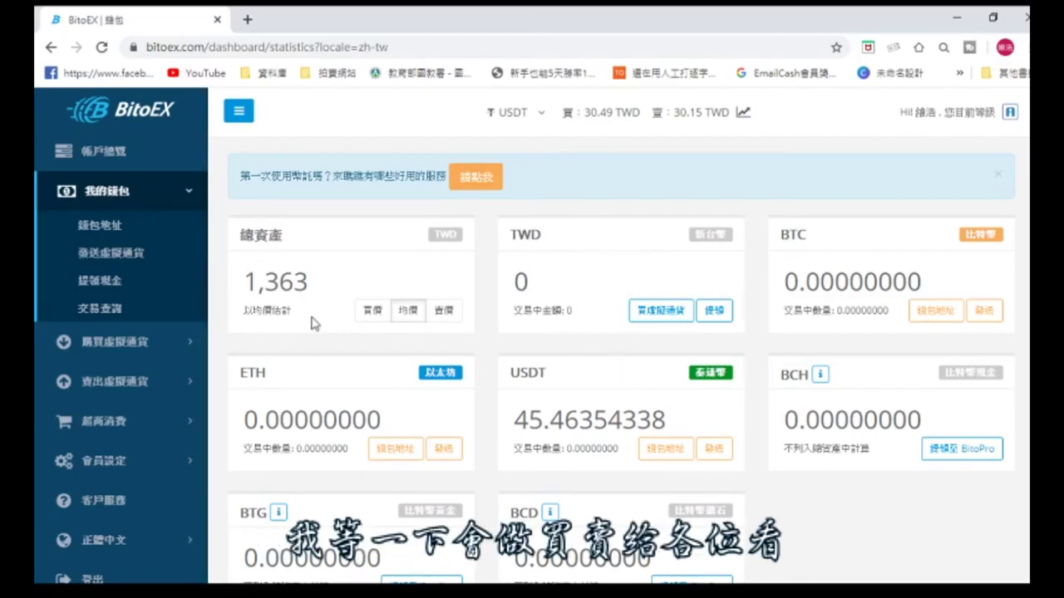
{"action": "left_click", "coordinate": [171, 342]}
{"action": "left_click", "coordinate": [133, 264]}
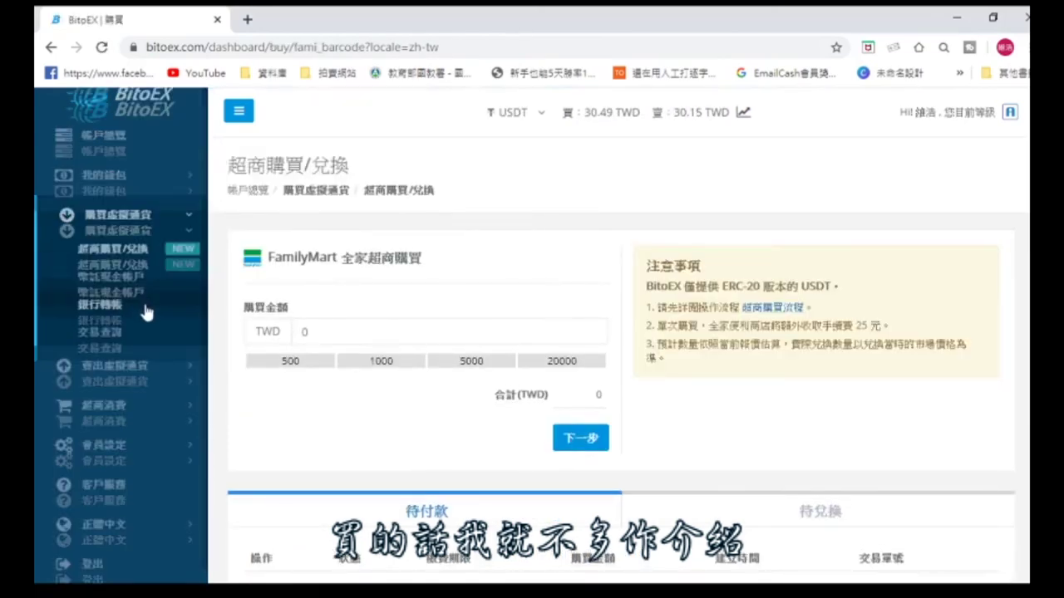
{"action": "left_click", "coordinate": [133, 292]}
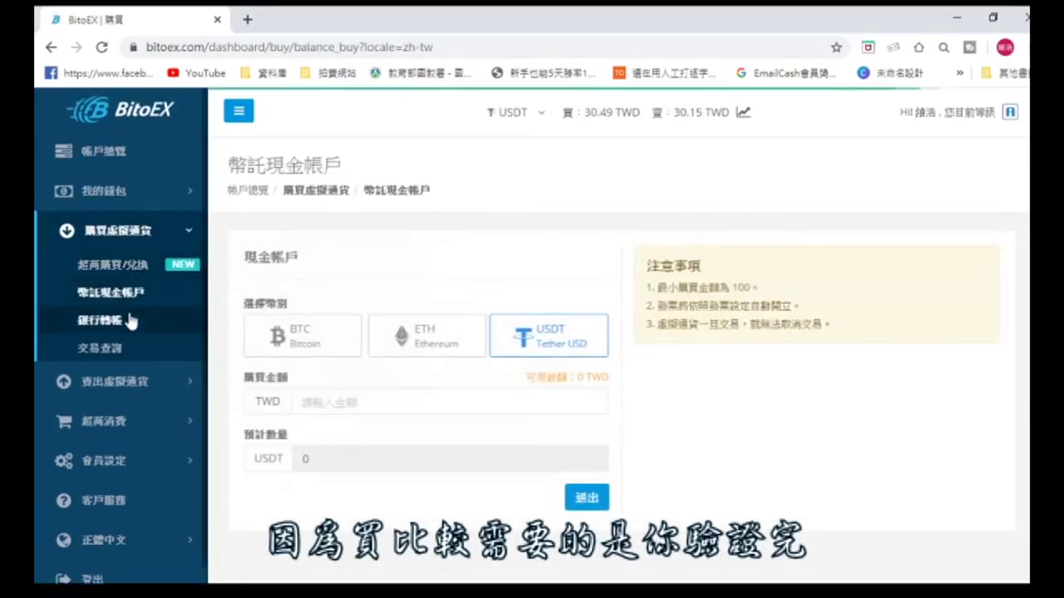
{"action": "left_click", "coordinate": [143, 320]}
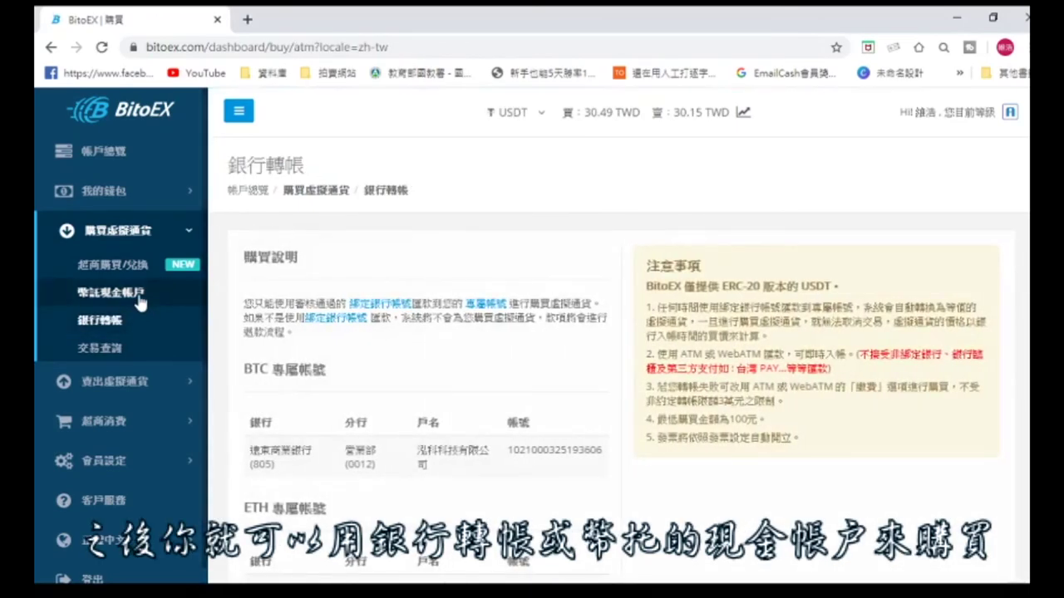
{"action": "left_click", "coordinate": [136, 292]}
{"action": "left_click", "coordinate": [145, 198]}
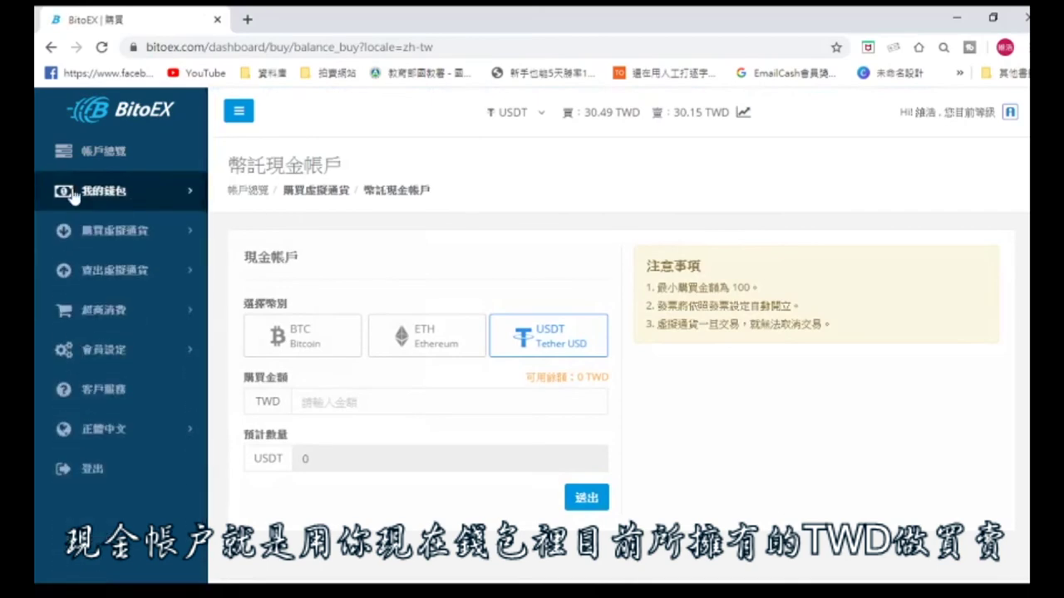
{"action": "left_click", "coordinate": [107, 226]}
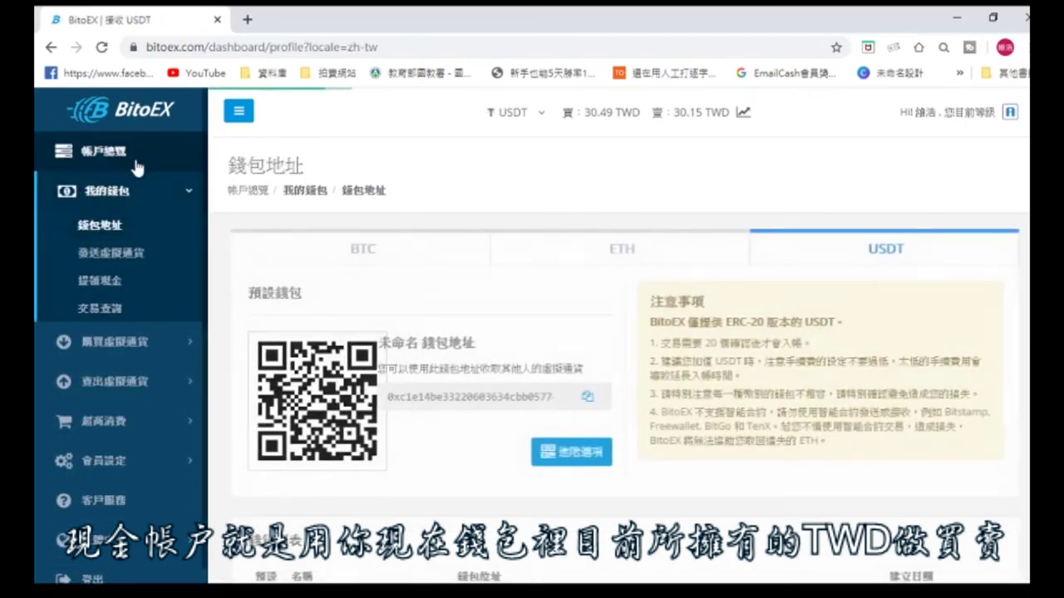
{"action": "left_click", "coordinate": [133, 158]}
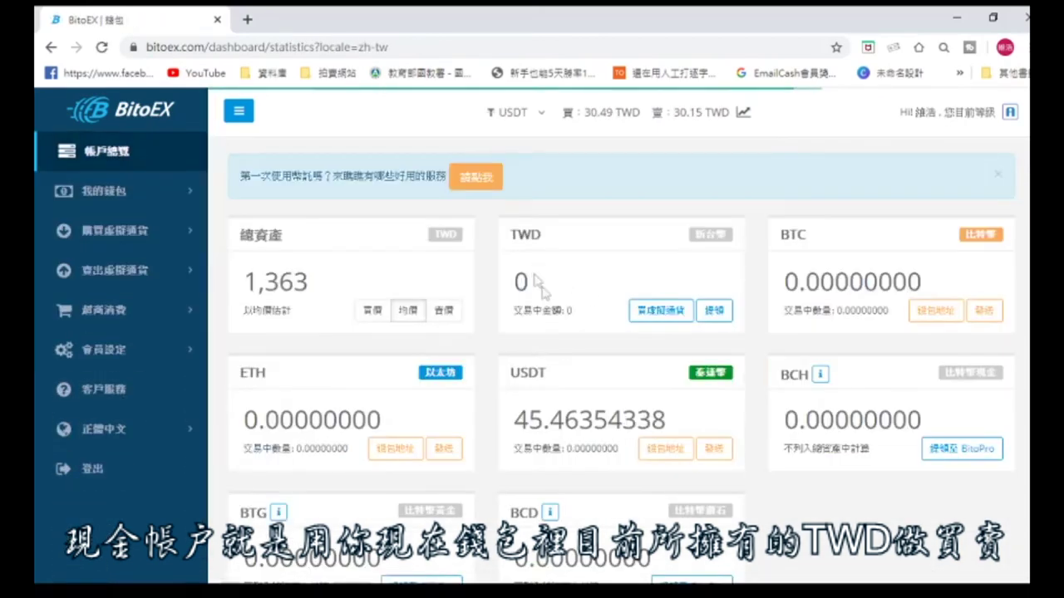
Open the sell form for USDT and submit a sale of 10 USDT, after first trying 4
{"action": "left_click", "coordinate": [91, 271]}
{"action": "left_click", "coordinate": [100, 304]}
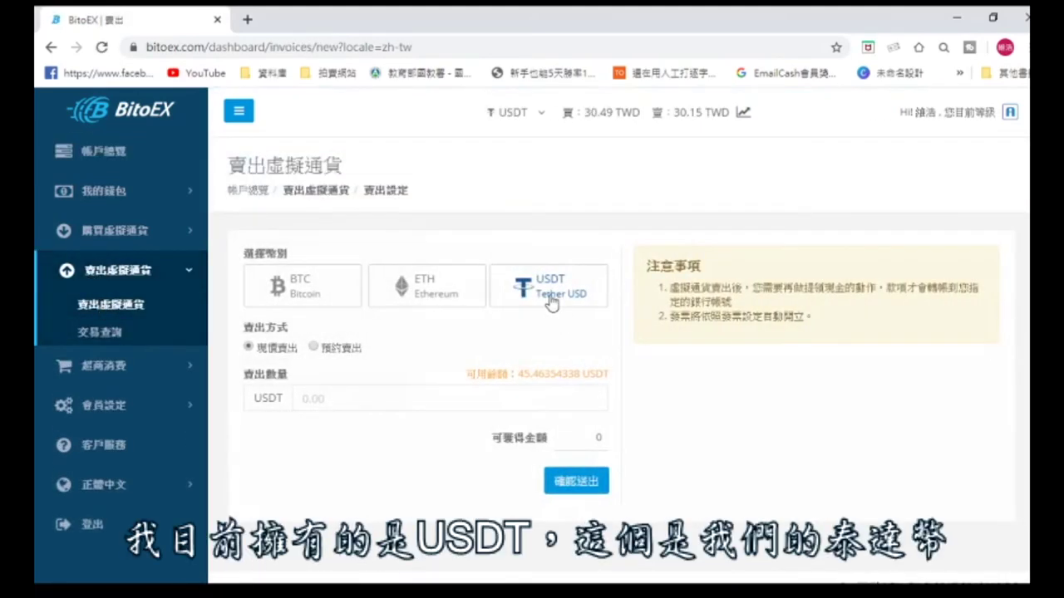
{"action": "left_click", "coordinate": [548, 300]}
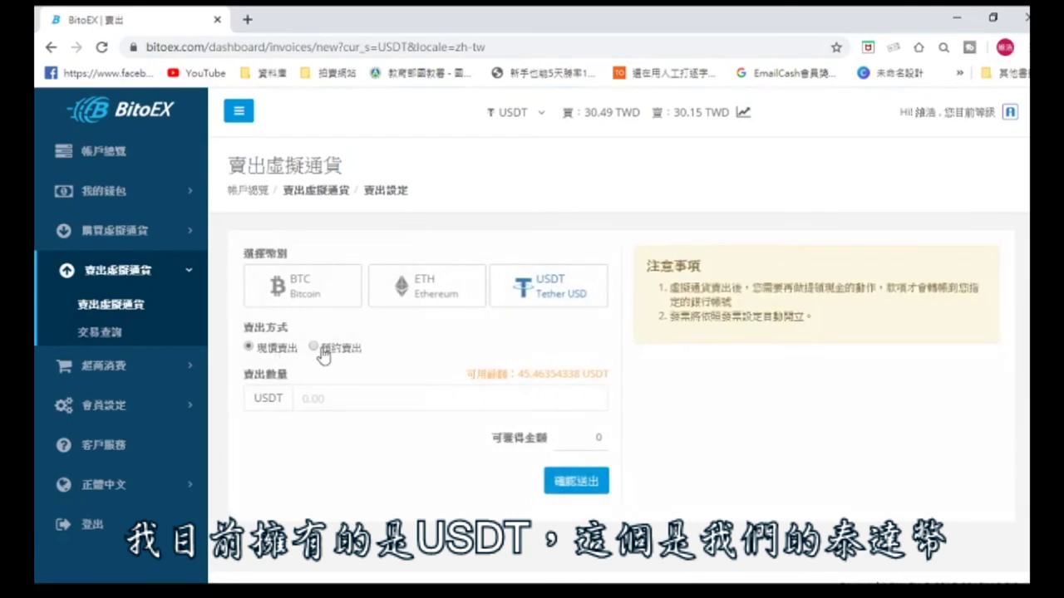
{"action": "left_click", "coordinate": [388, 395]}
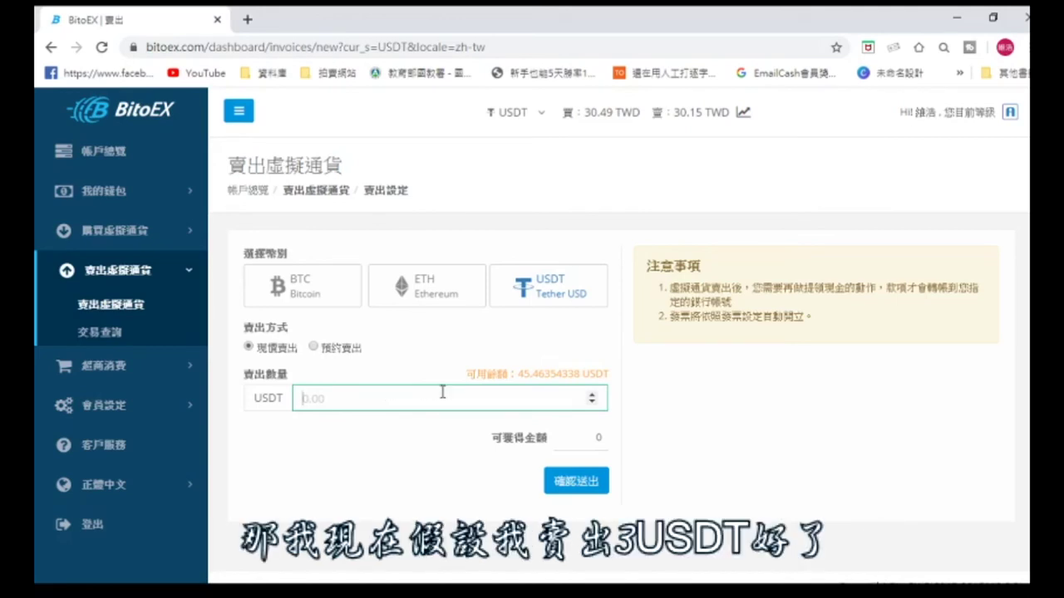
{"action": "type", "text": "3"}
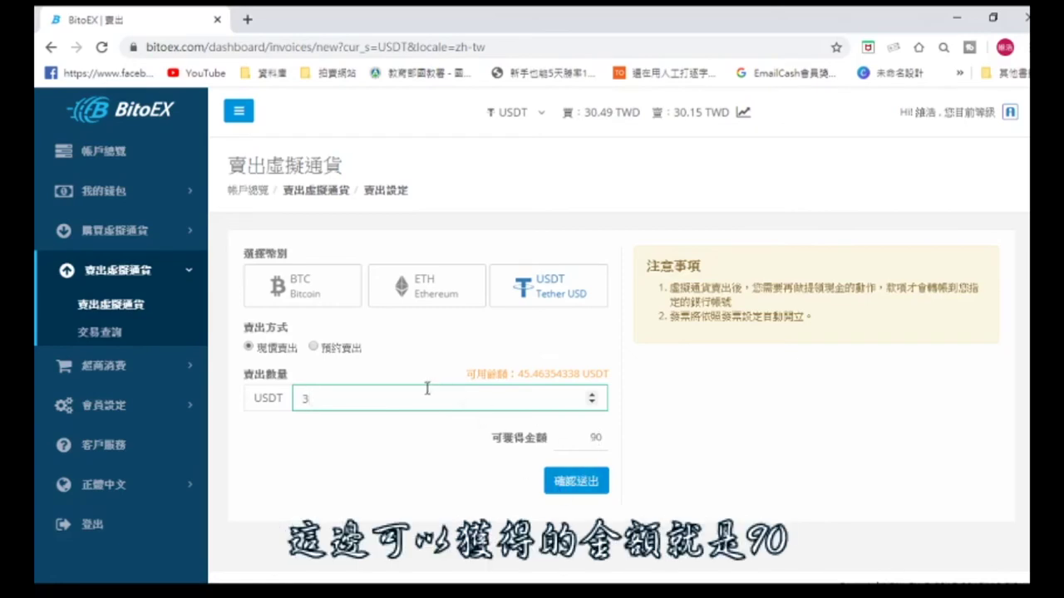
{"action": "key", "text": "BackSpace"}
{"action": "type", "text": "4"}
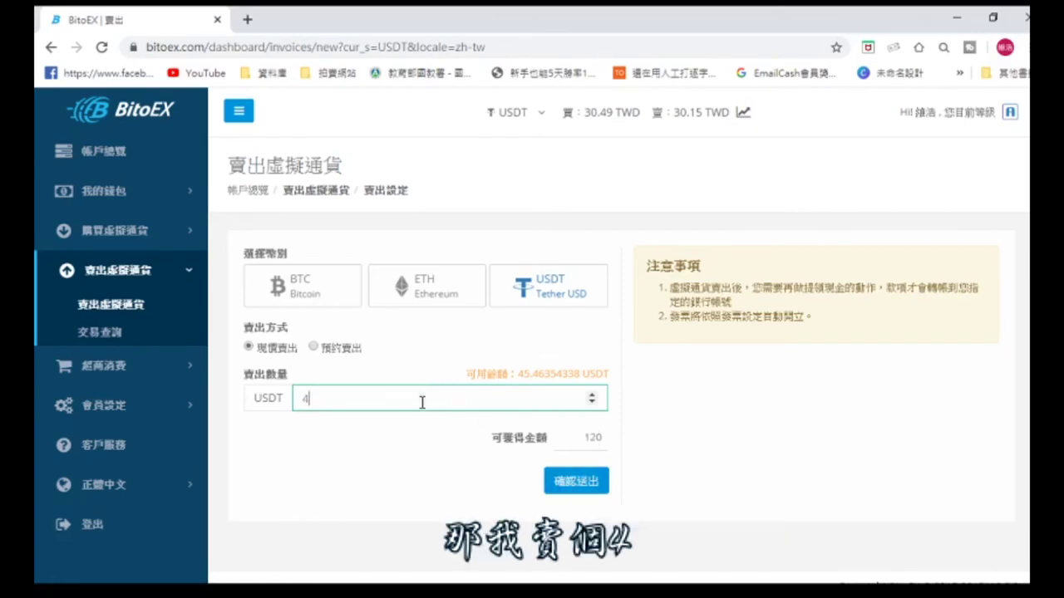
{"action": "left_click", "coordinate": [576, 481]}
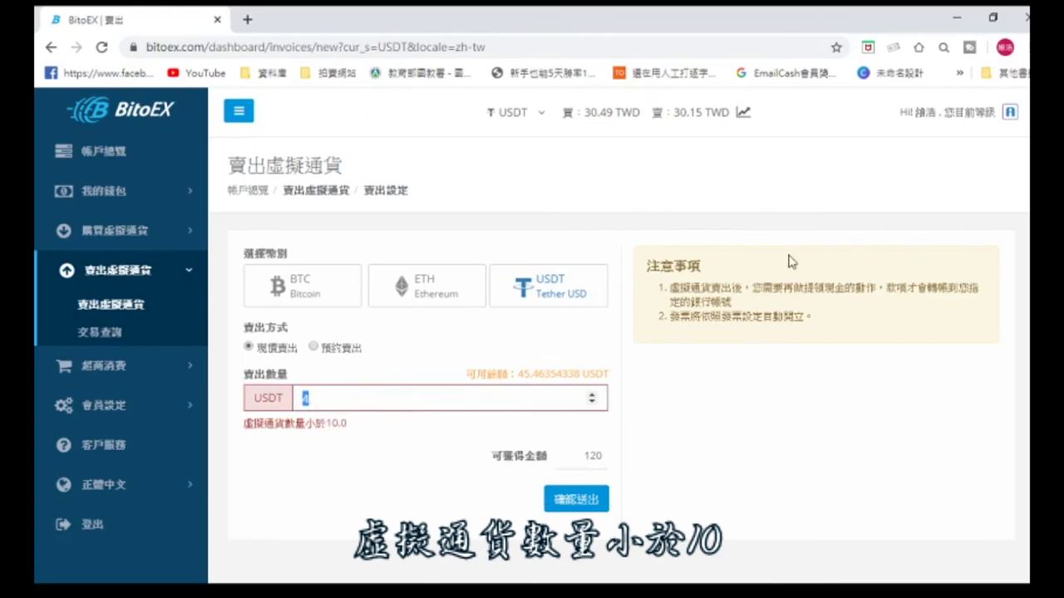
{"action": "type", "text": "10"}
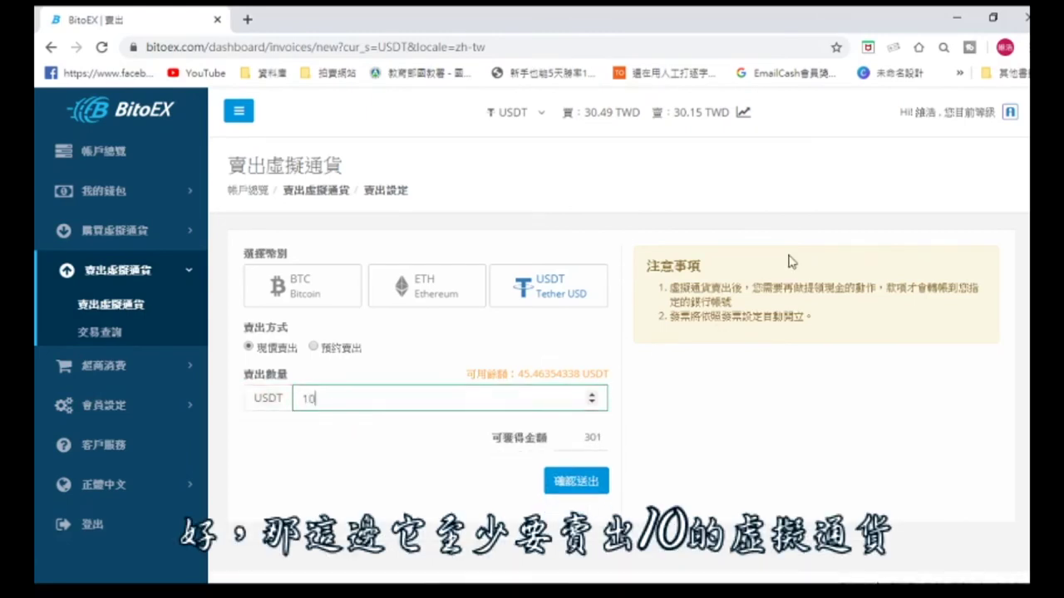
{"action": "left_click", "coordinate": [569, 480]}
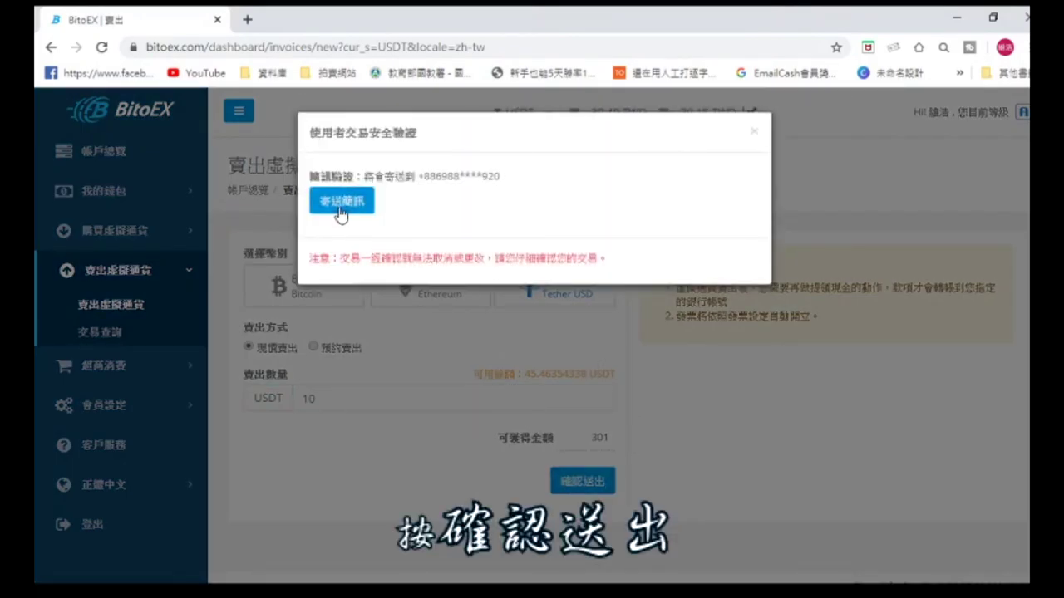
Request the SMS code and verify it to complete the 10 USDT sale for 301 TWD
{"action": "left_click", "coordinate": [340, 208]}
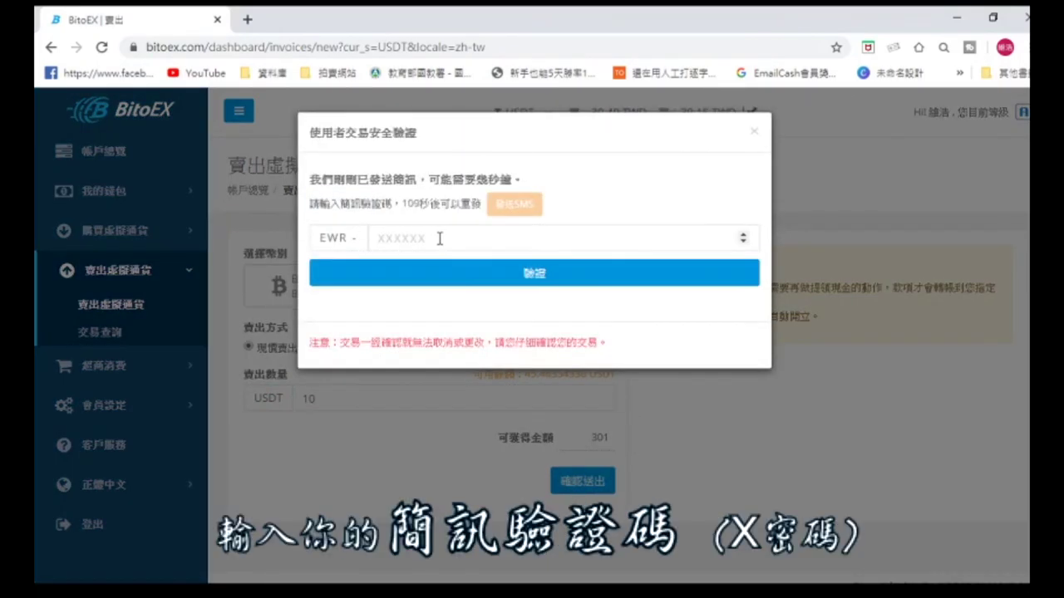
{"action": "left_click", "coordinate": [439, 238]}
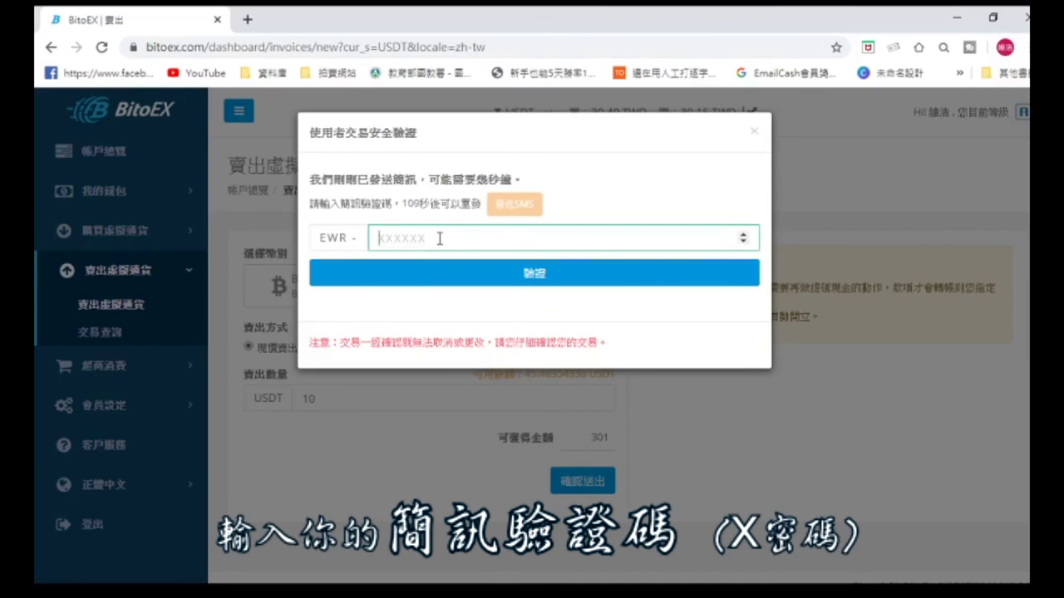
{"action": "type", "text": "6"}
{"action": "left_click", "coordinate": [439, 273]}
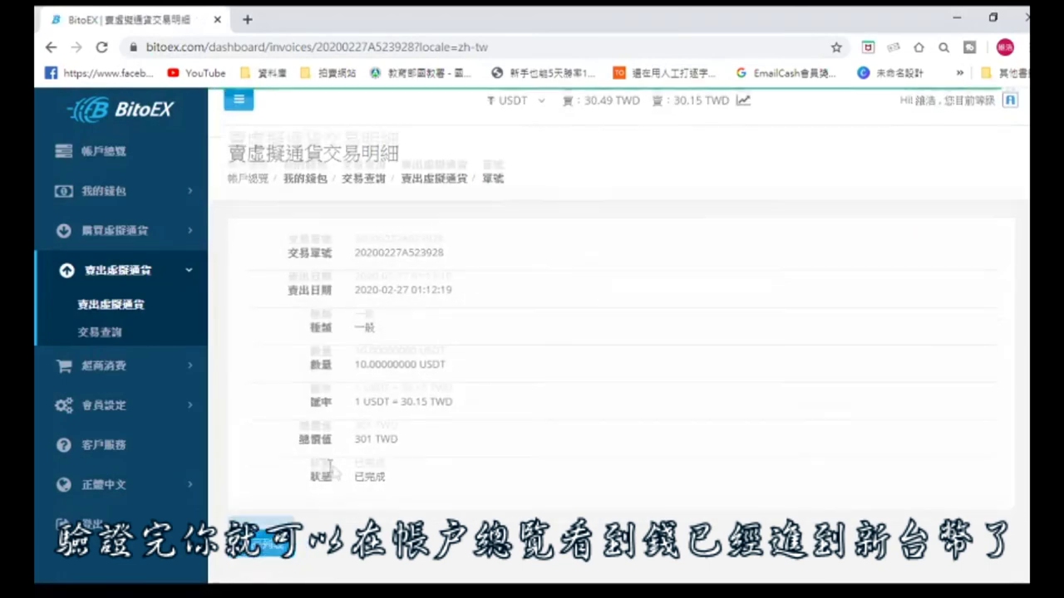
Show the account overview with 301 TWD and 35.46354338 USDT, and expand 我的錢包
{"action": "left_click", "coordinate": [79, 165]}
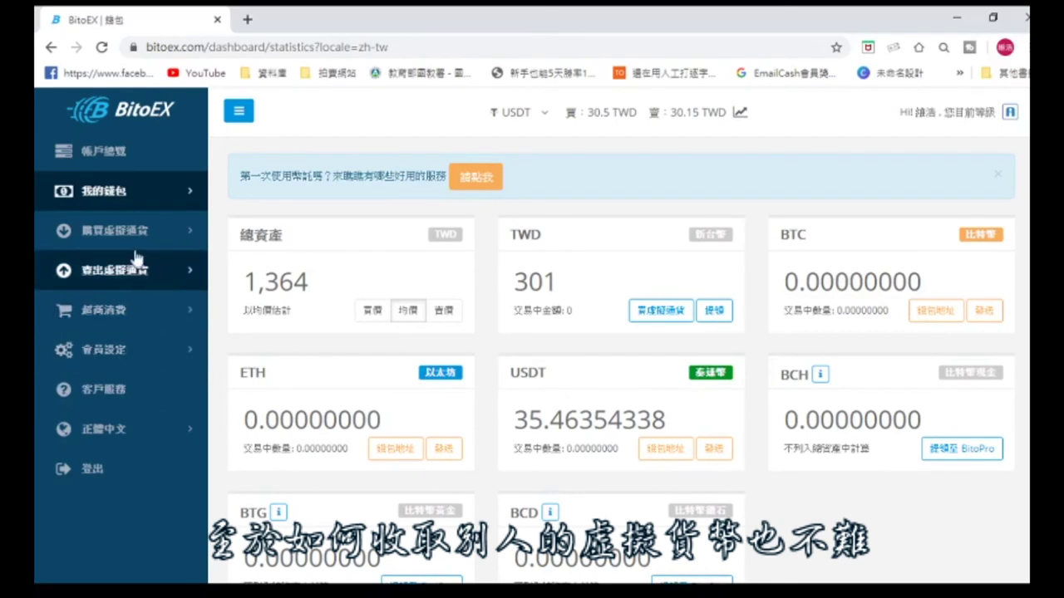
{"action": "left_click", "coordinate": [125, 192]}
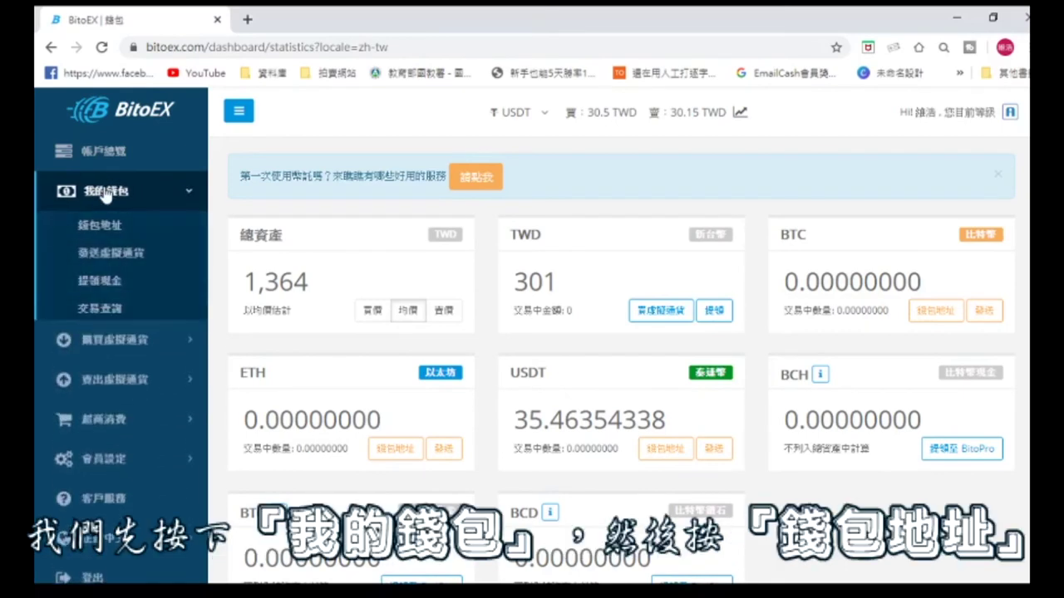
View the USDT wallet address on the 錢包地址 page and select the whole address
{"action": "left_click", "coordinate": [128, 229]}
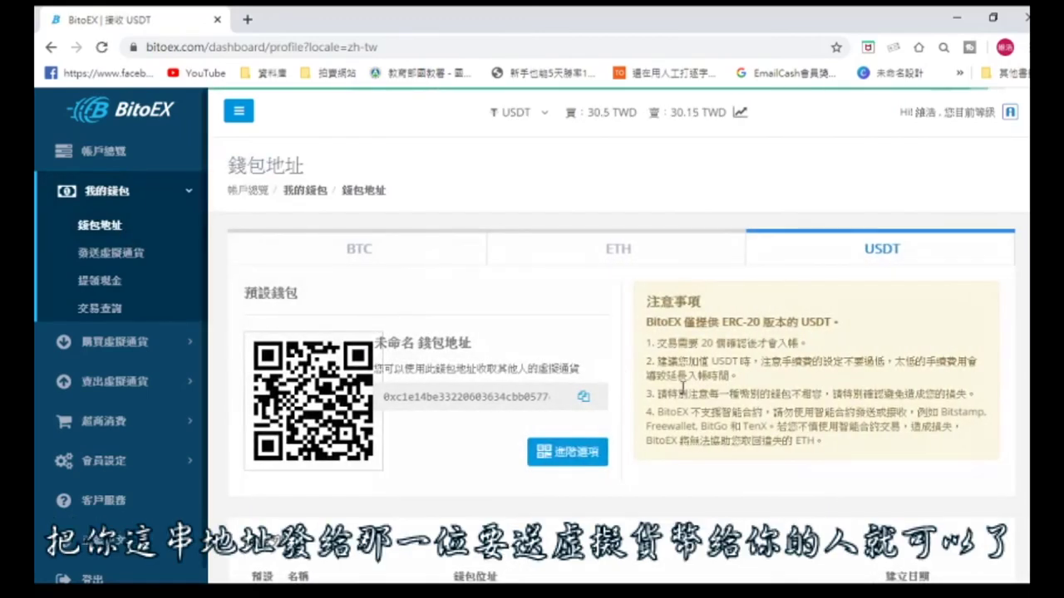
{"action": "left_click", "coordinate": [550, 397]}
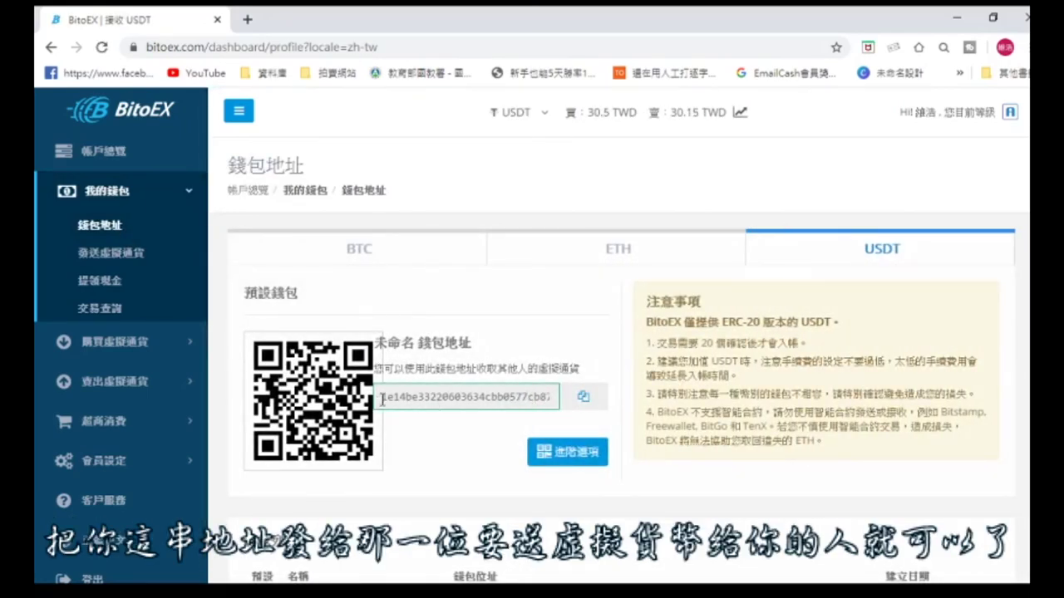
{"action": "left_click_drag", "start_coordinate": [382, 399], "coordinate": [599, 416]}
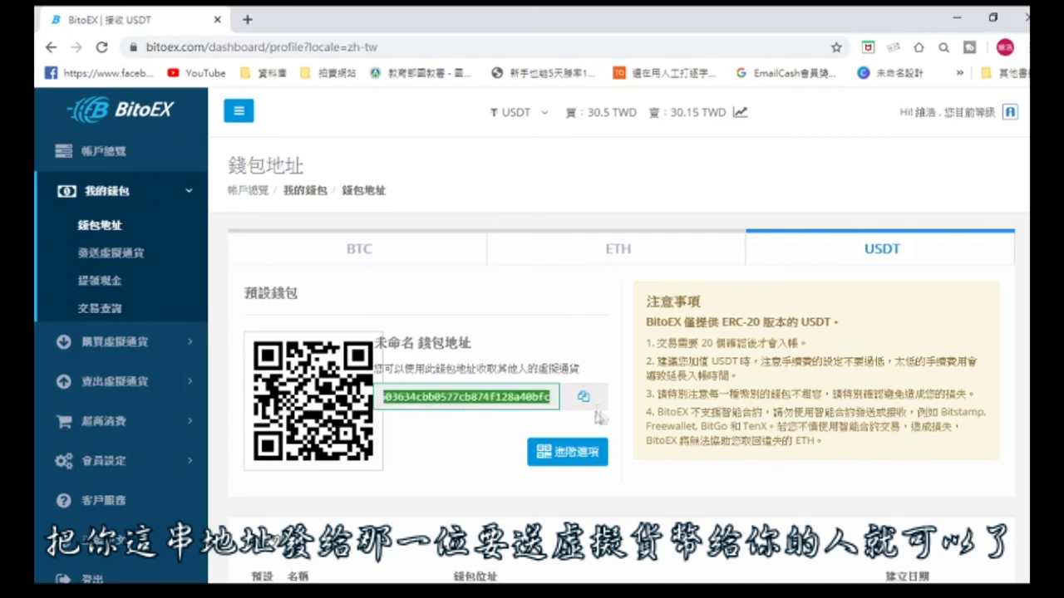
Look over the 發送虛擬通貨 USDT send form, then return to the account overview
{"action": "left_click", "coordinate": [151, 255]}
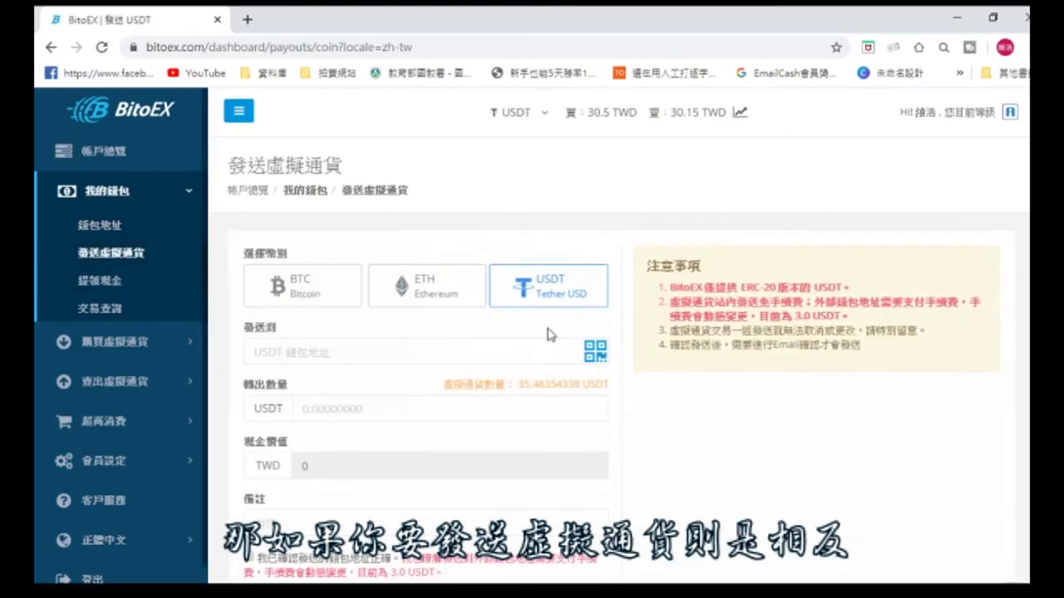
{"action": "scroll", "coordinate": [523, 348], "scroll_direction": "down", "scroll_amount": 1}
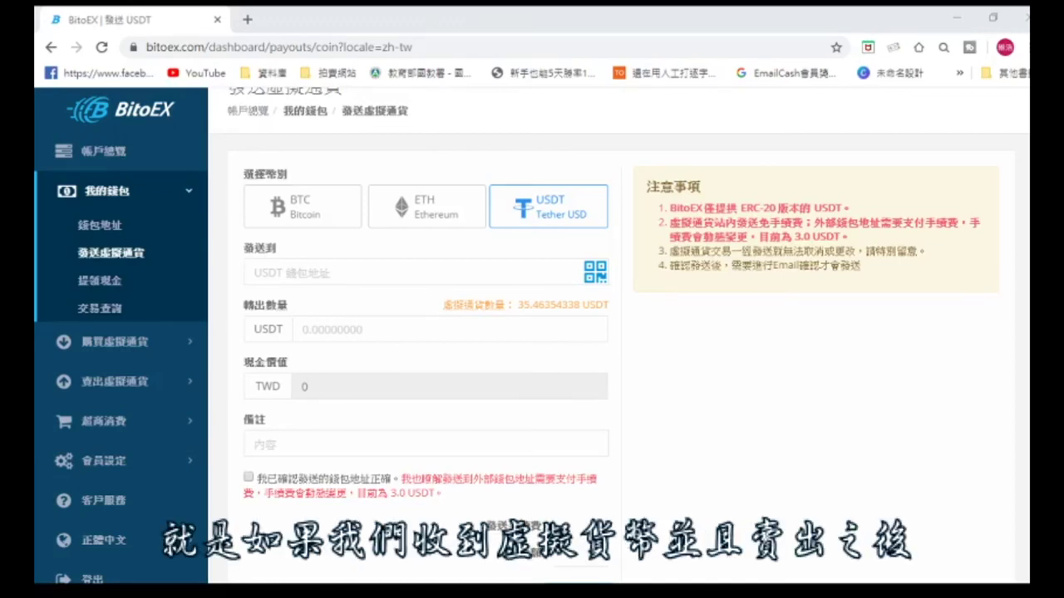
{"action": "left_click", "coordinate": [157, 157]}
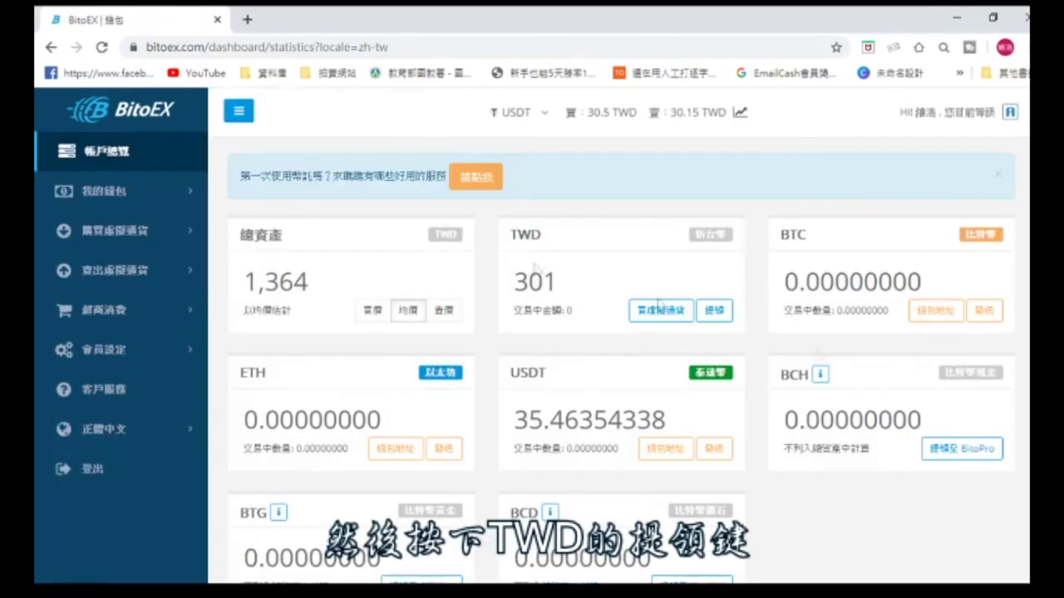
Open the TWD 提領 form showing 301 TWD available and the 100 TWD minimum, and select the amount
{"action": "left_click", "coordinate": [719, 313]}
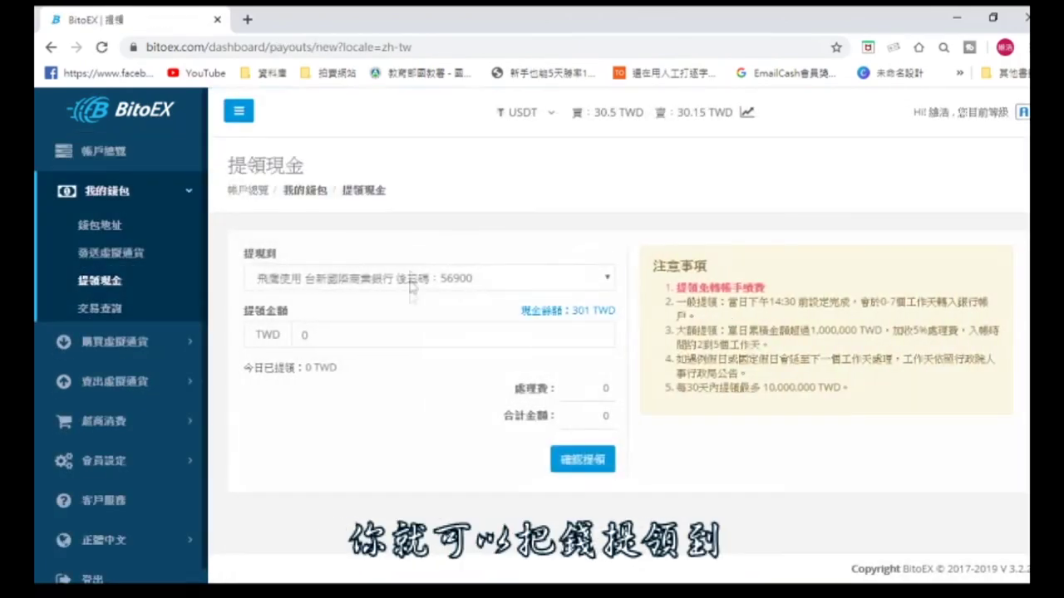
{"action": "double_click", "coordinate": [304, 334]}
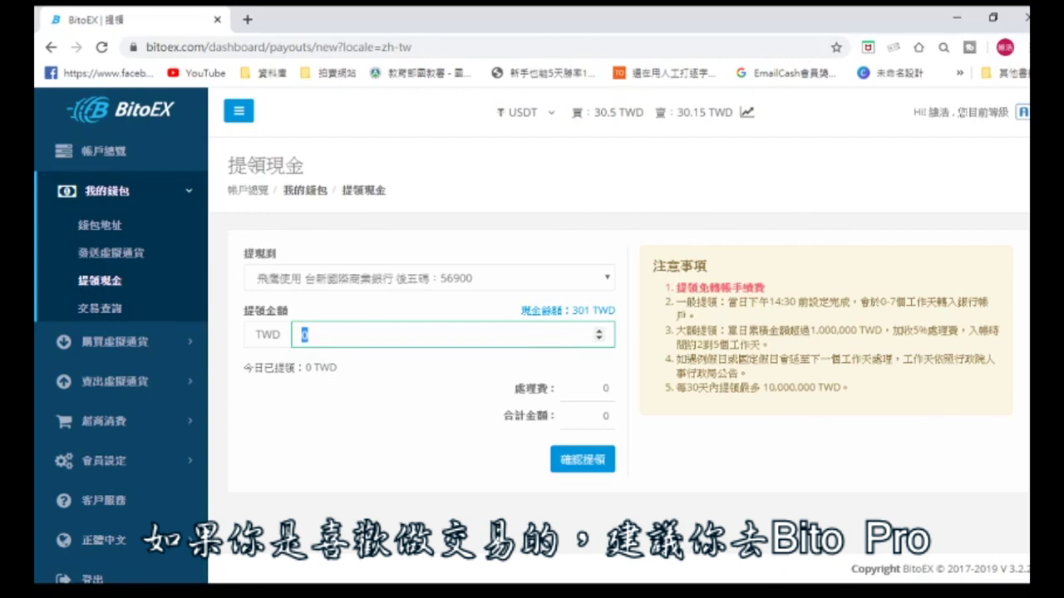
{"action": "left_click", "coordinate": [460, 454]}
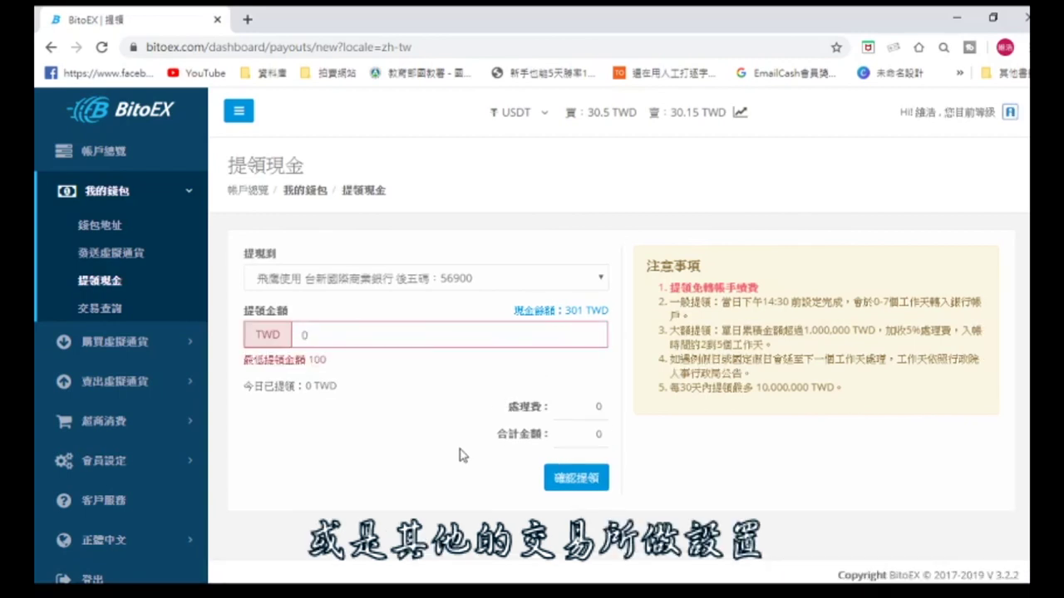